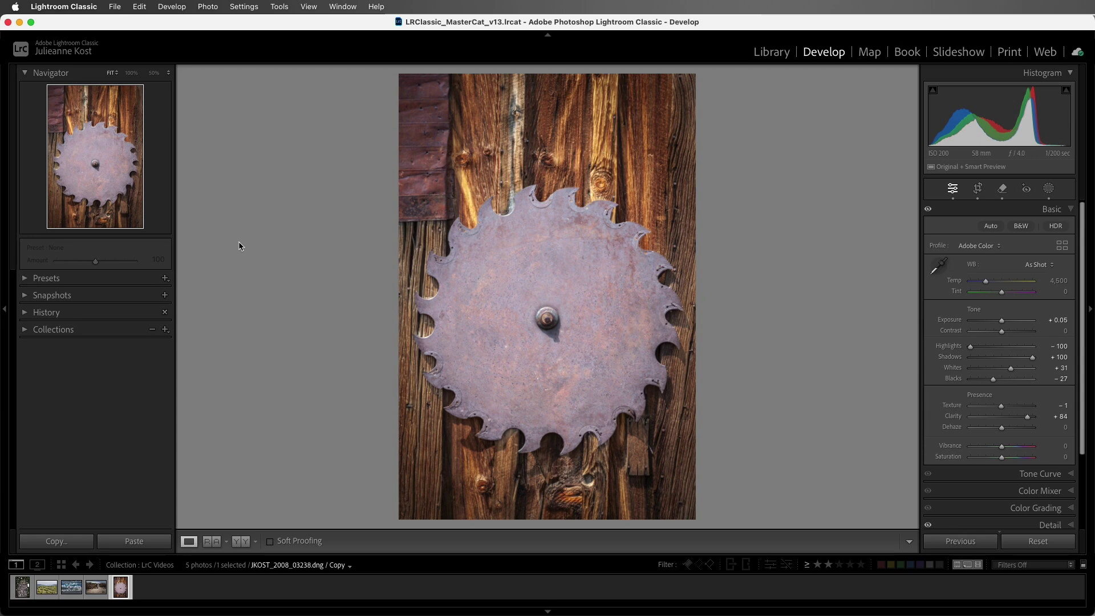
# Step: Expand the History panel to list the saw-blade photo's edits from Update to Current Process Version through Crop Rectangle
pyautogui.click(25, 313)
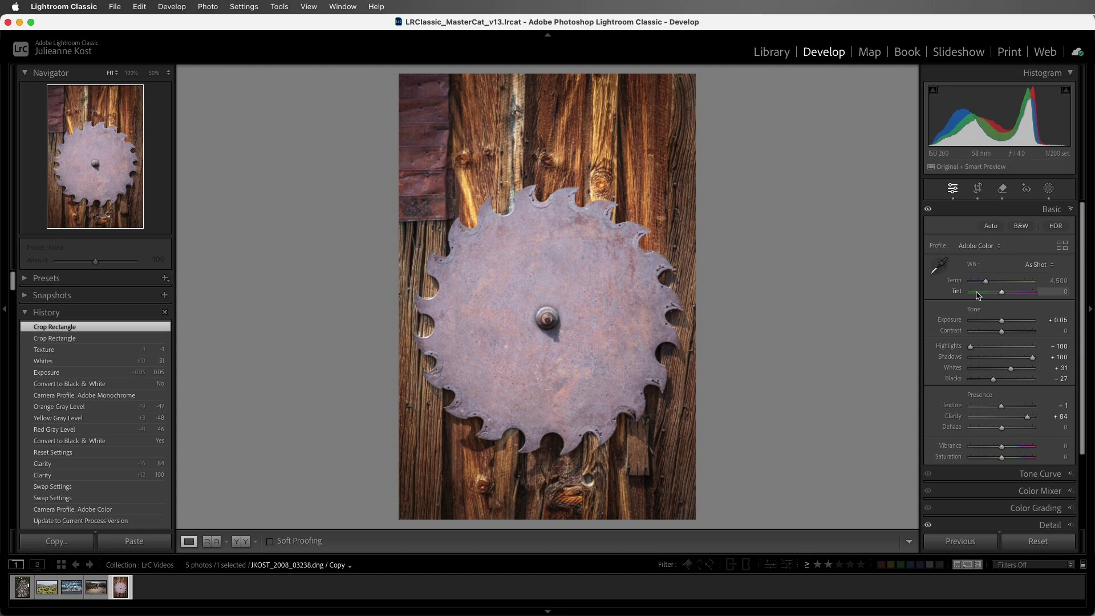
pyautogui.moveTo(985, 285); pyautogui.dragTo(981, 283)
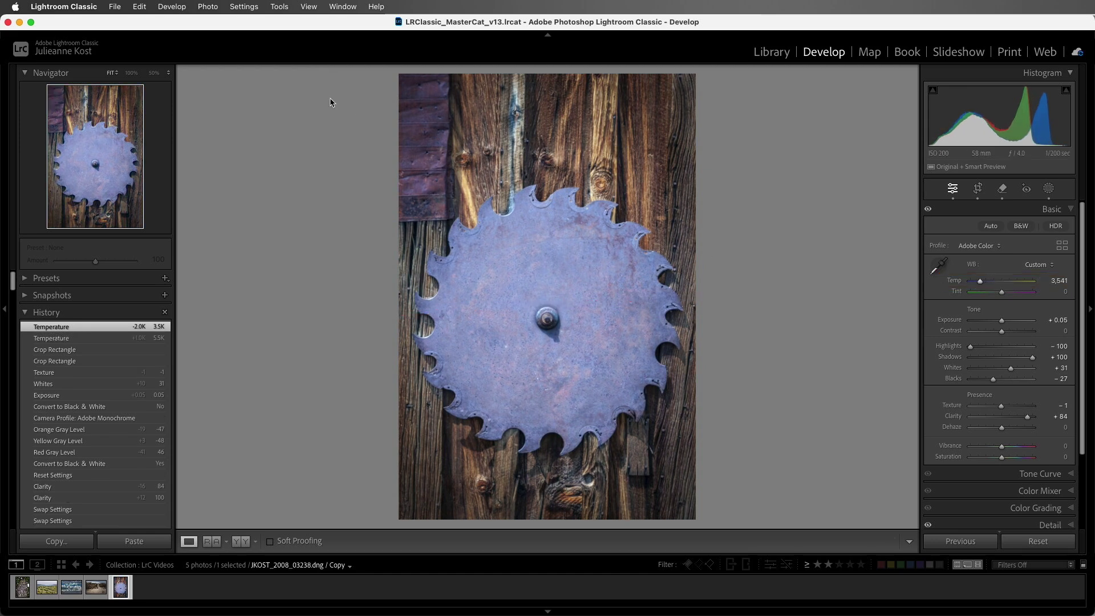
pyautogui.click(146, 9)
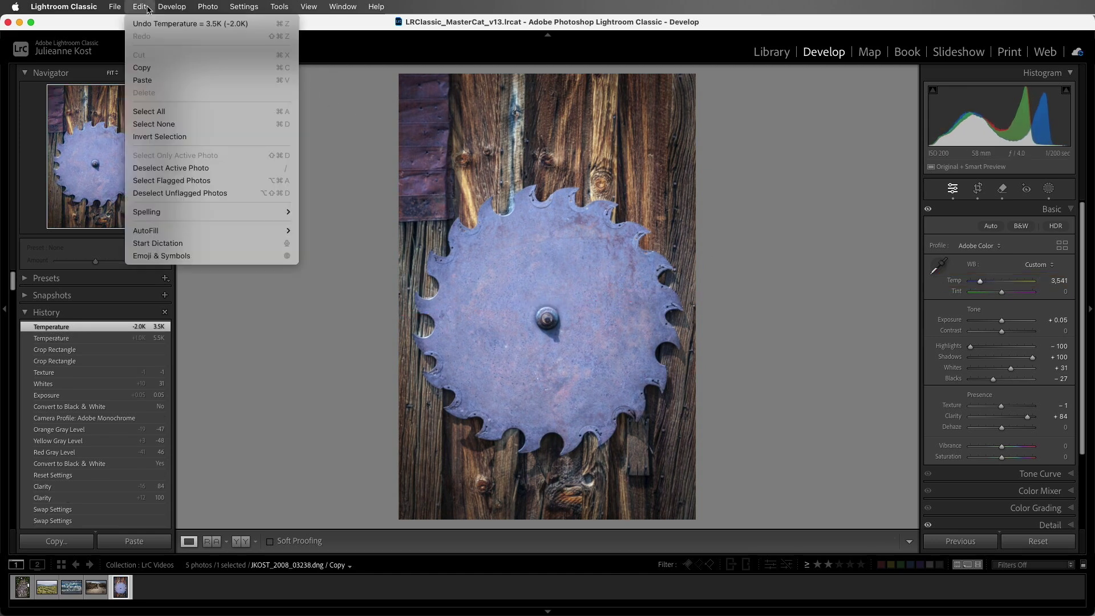
pyautogui.click(260, 26)
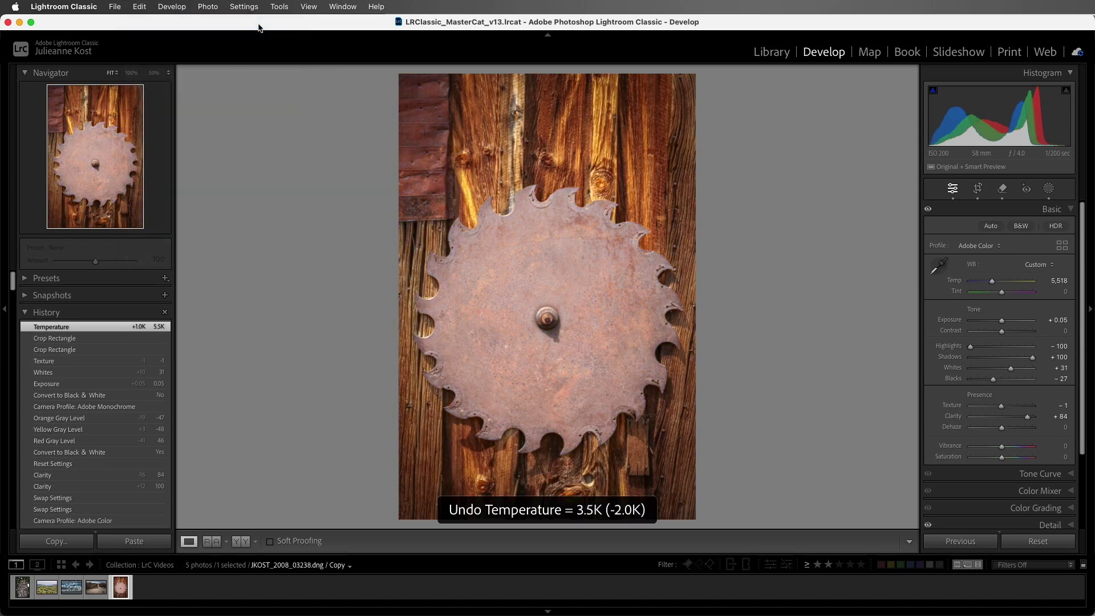
pyautogui.click(143, 10)
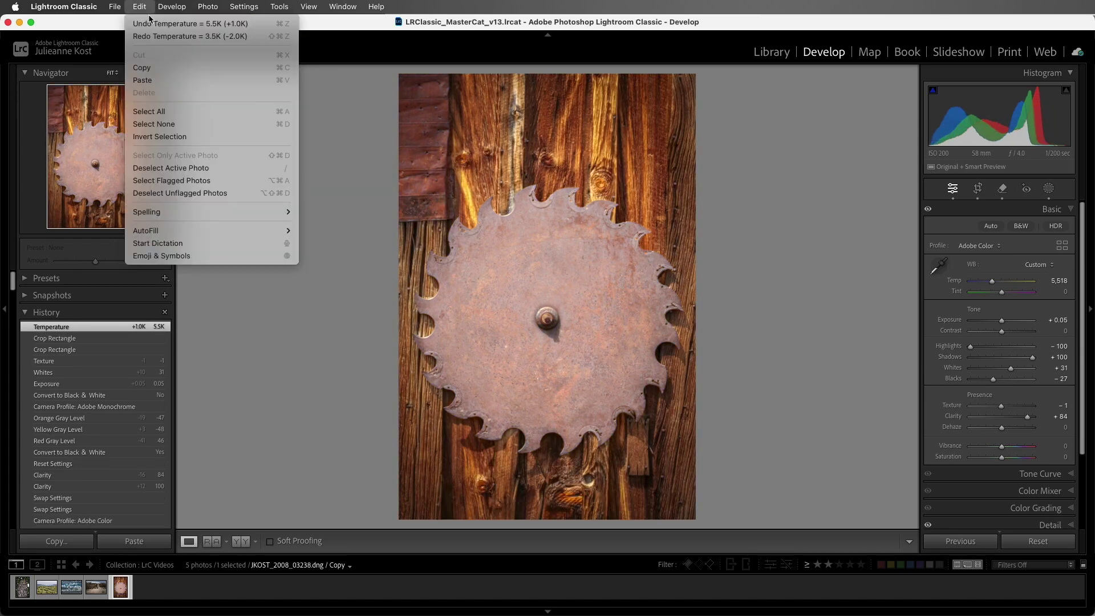
pyautogui.click(260, 26)
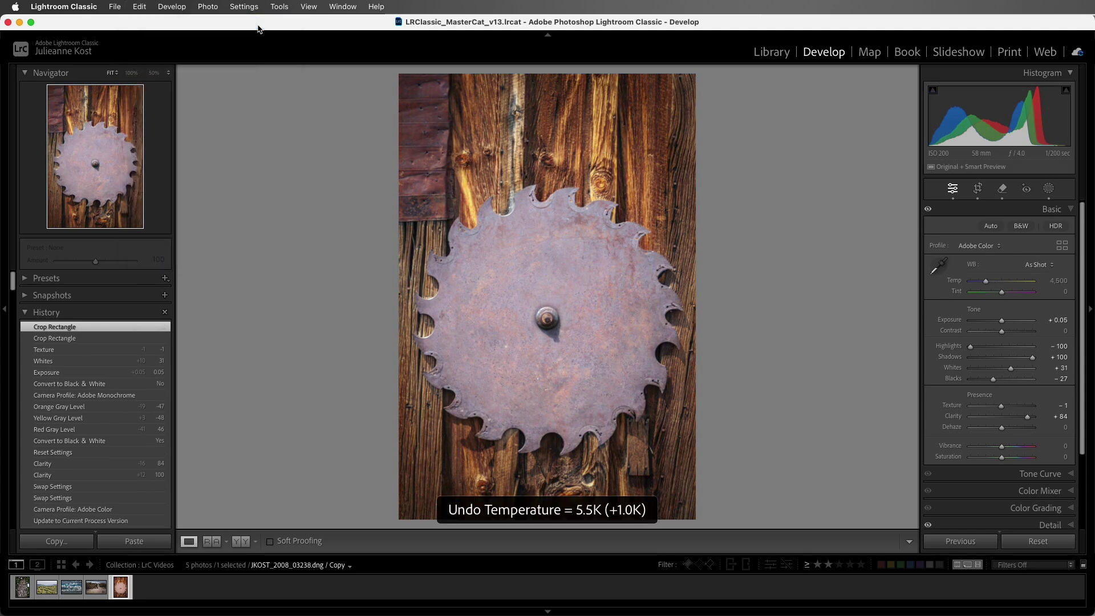
pyautogui.click(142, 6)
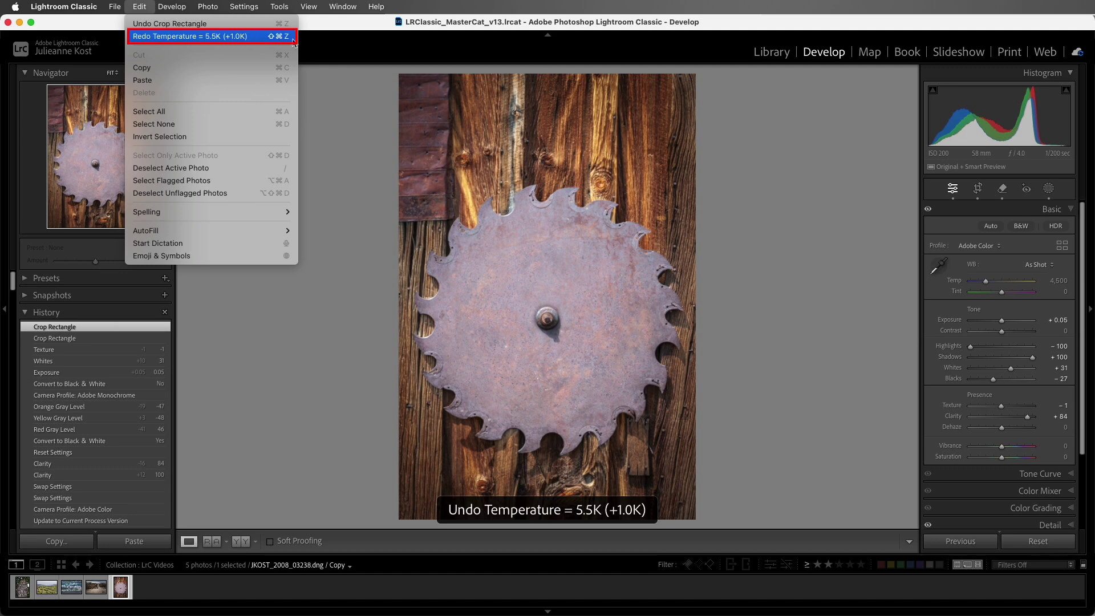
pyautogui.click(316, 46)
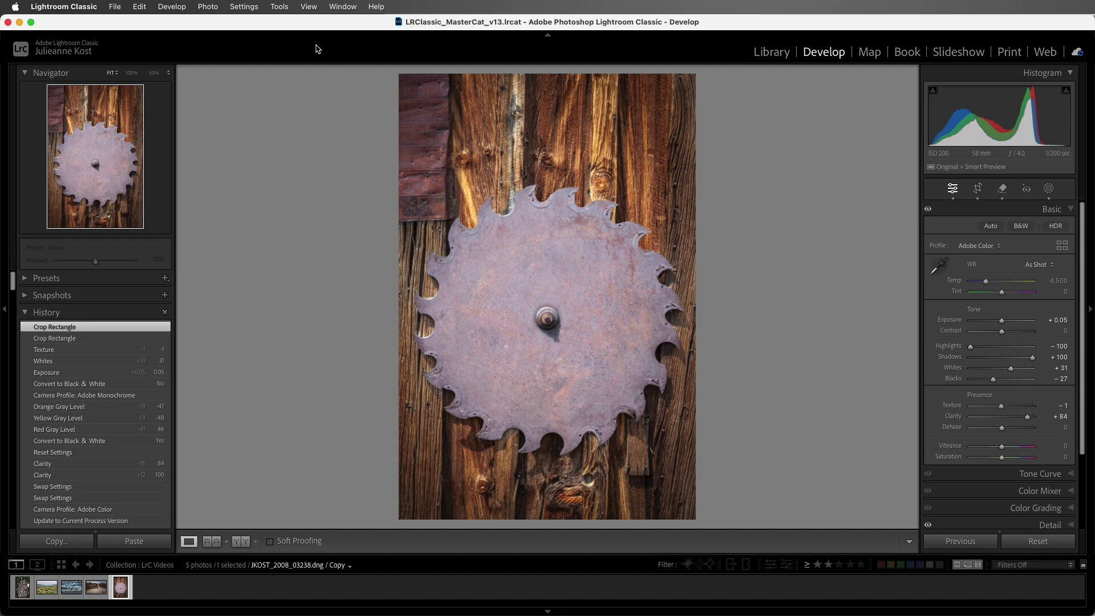
pyautogui.click(769, 57)
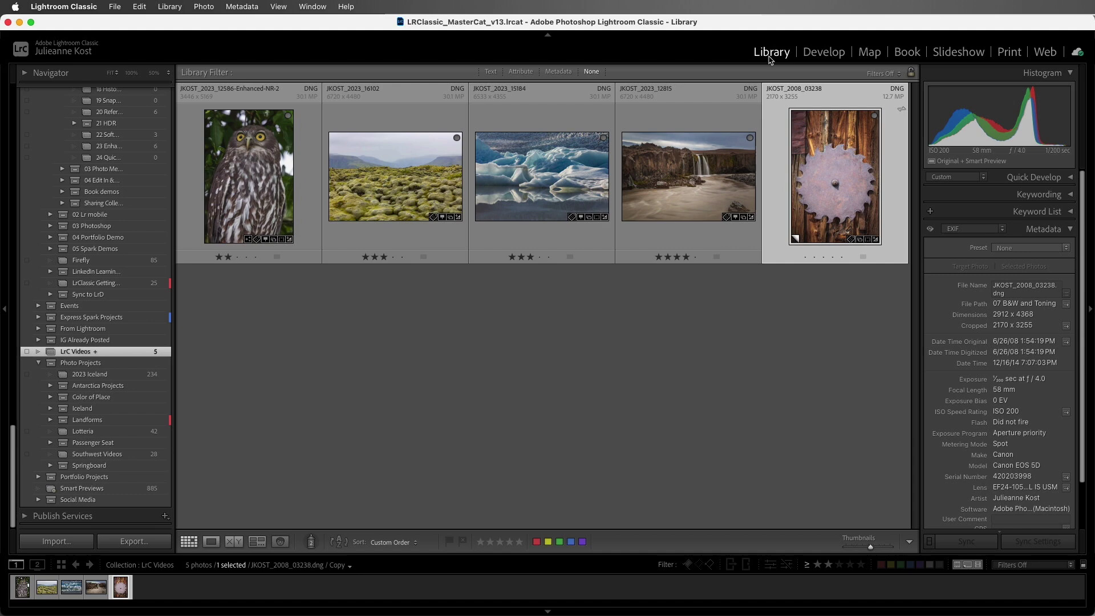
pyautogui.click(819, 55)
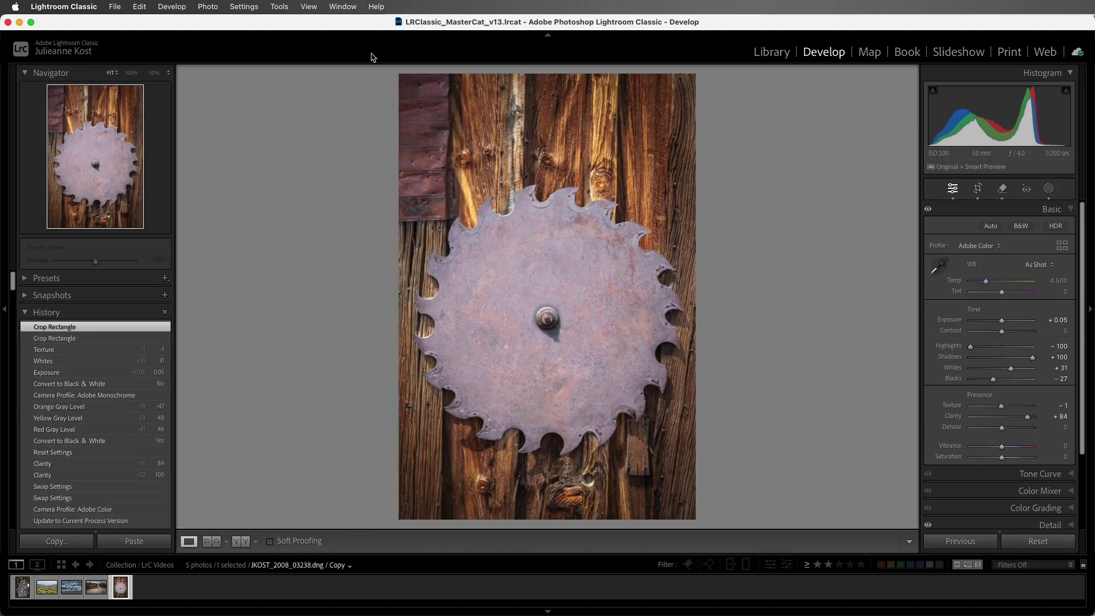
pyautogui.click(145, 11)
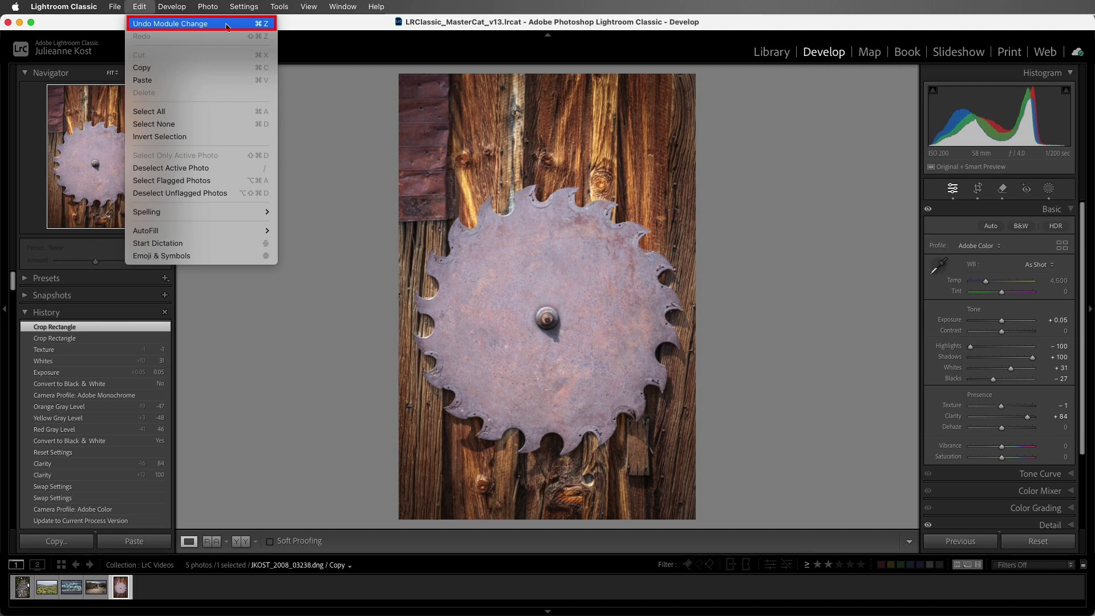
pyautogui.click(297, 78)
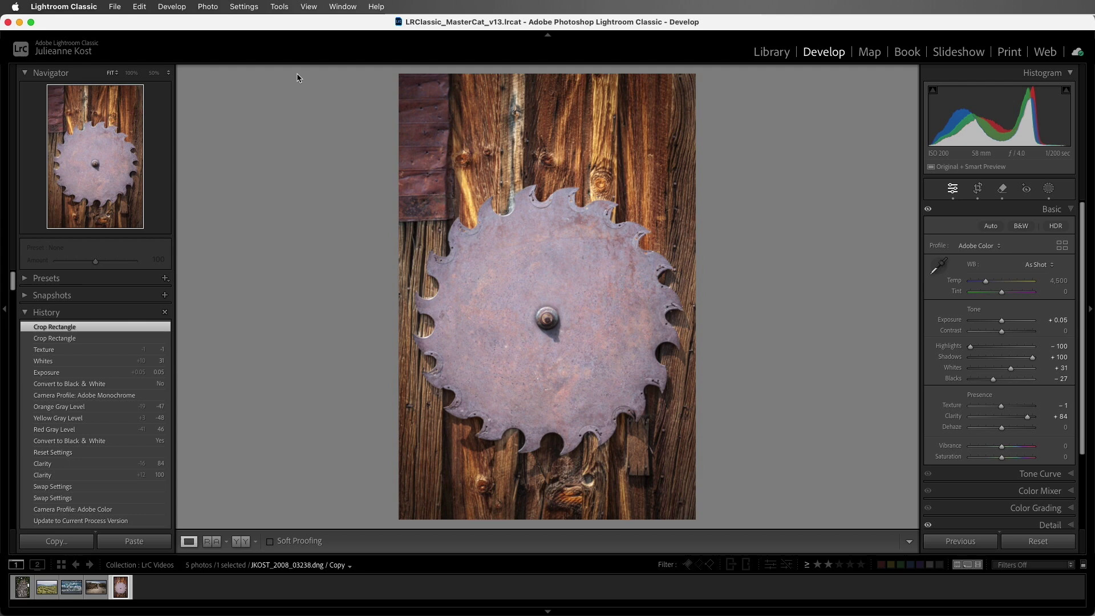
pyautogui.click(121, 339)
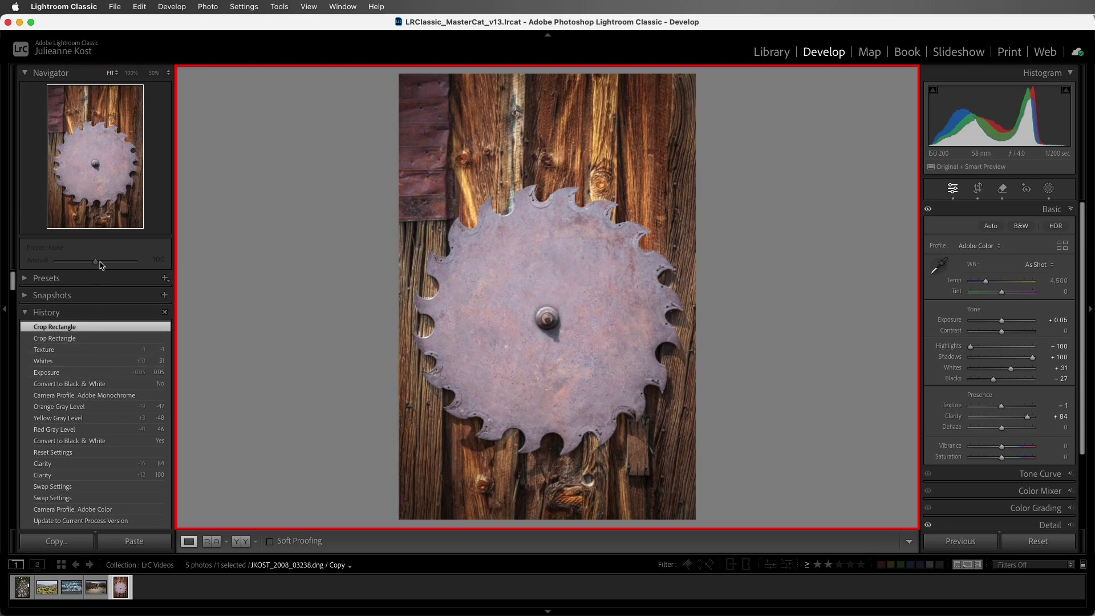
pyautogui.click(80, 10)
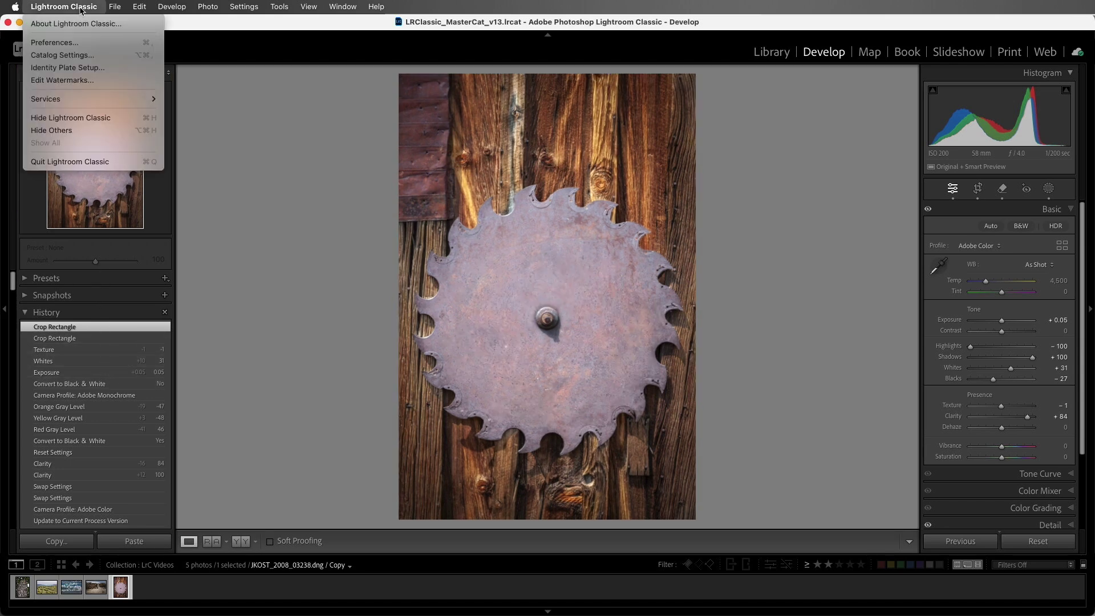
pyautogui.click(93, 43)
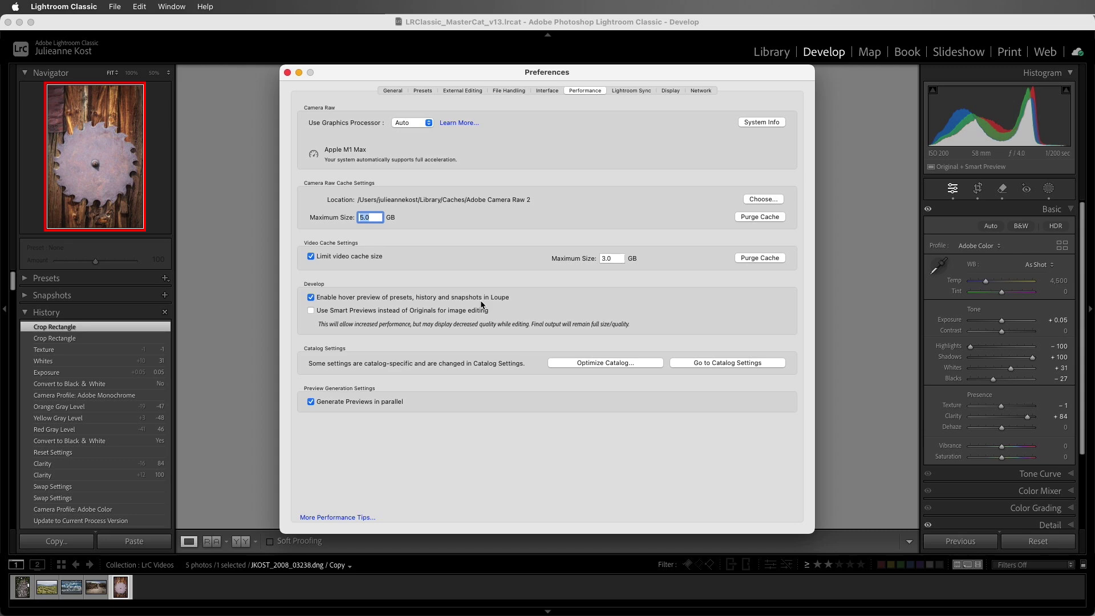
pyautogui.click(288, 73)
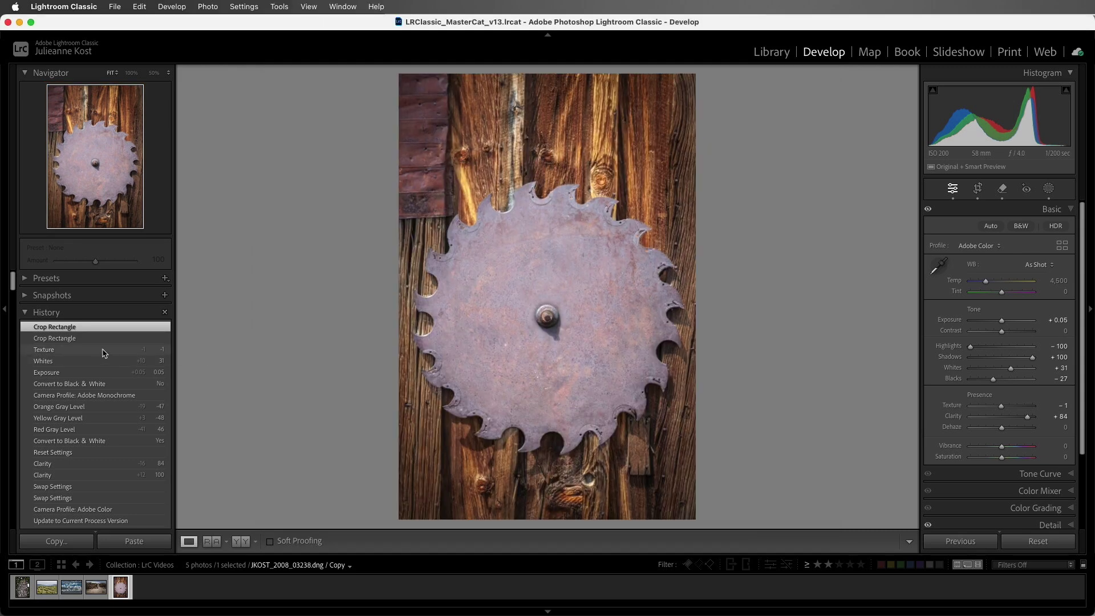
# Step: Revert to the Texture history state, then undo a trial Exposure drop to -0.80
pyautogui.click(103, 350)
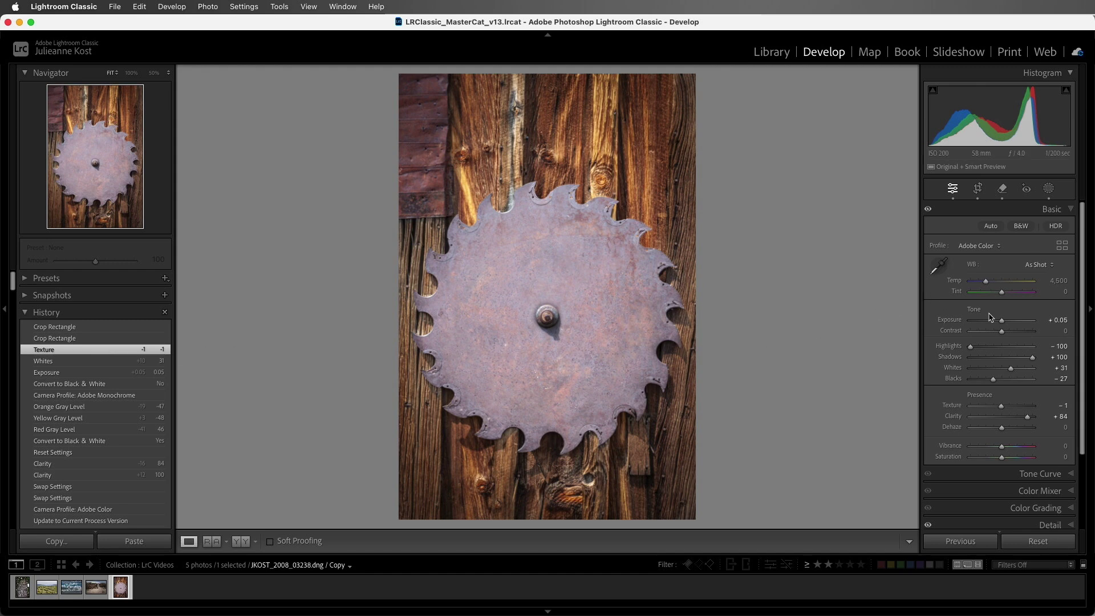
pyautogui.moveTo(1001, 320); pyautogui.dragTo(996, 321)
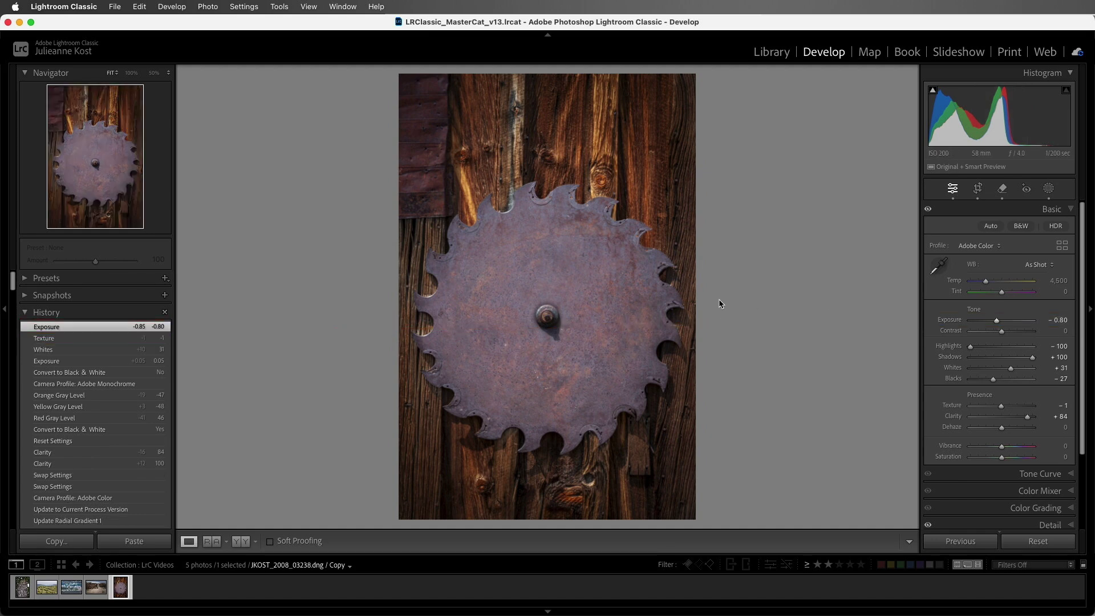
pyautogui.click(144, 8)
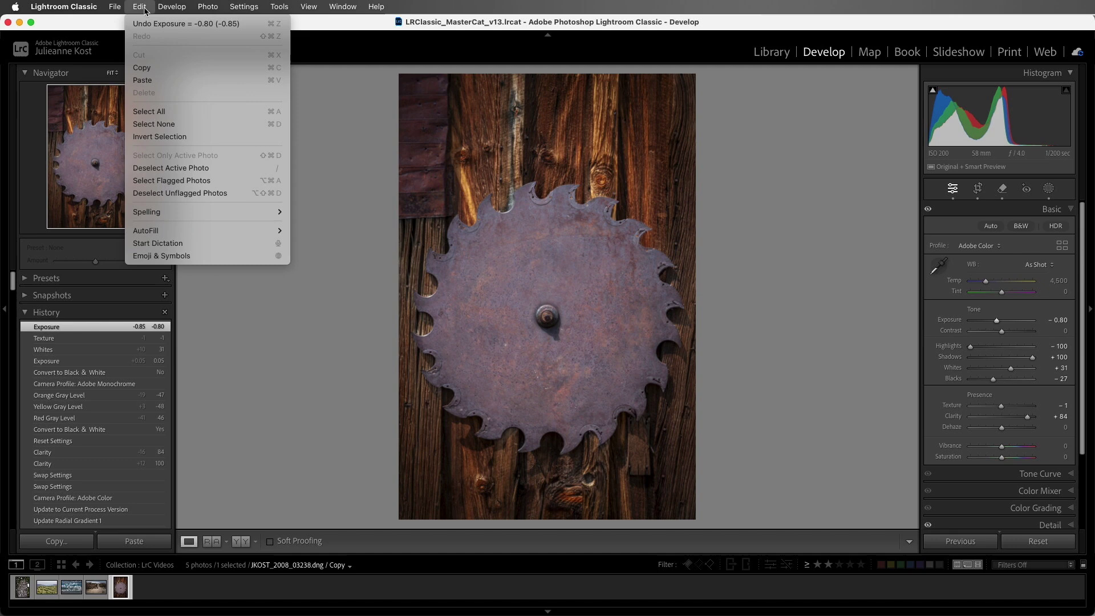
pyautogui.click(250, 23)
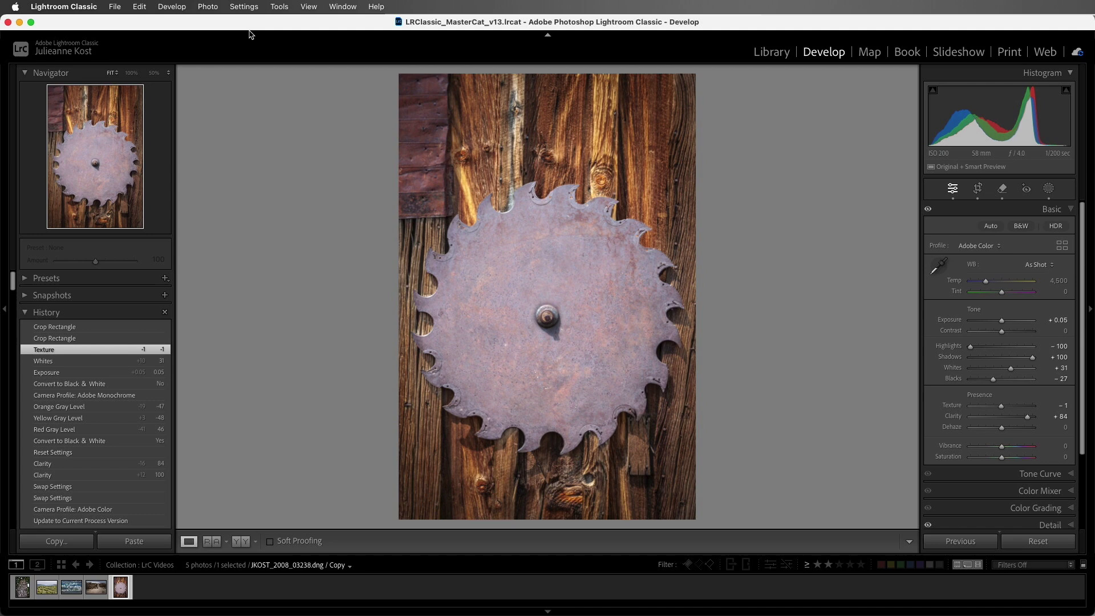
pyautogui.click(241, 544)
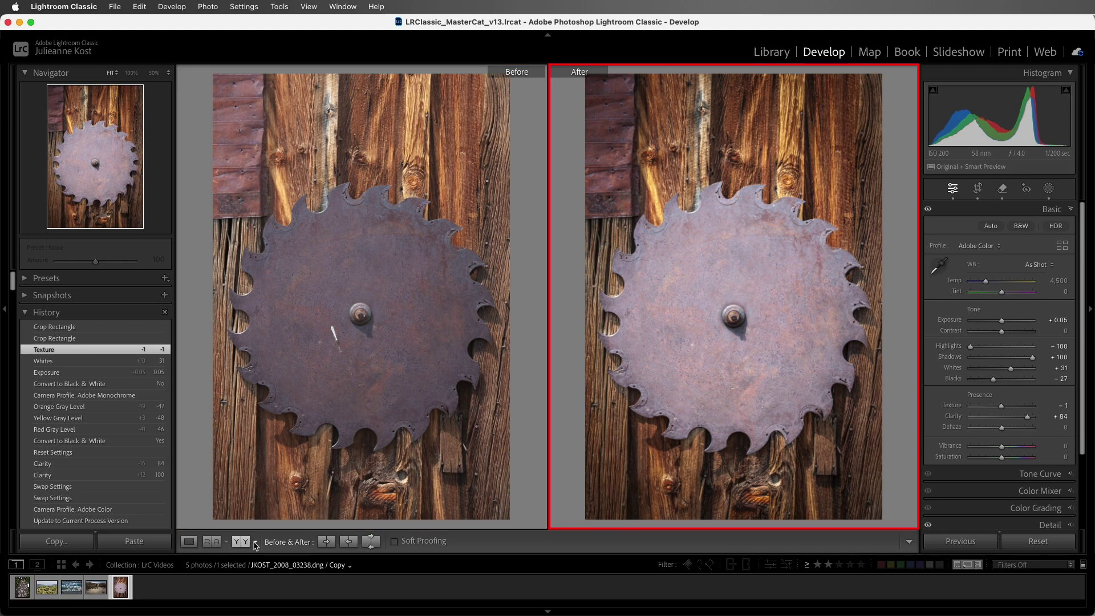
pyautogui.click(256, 543)
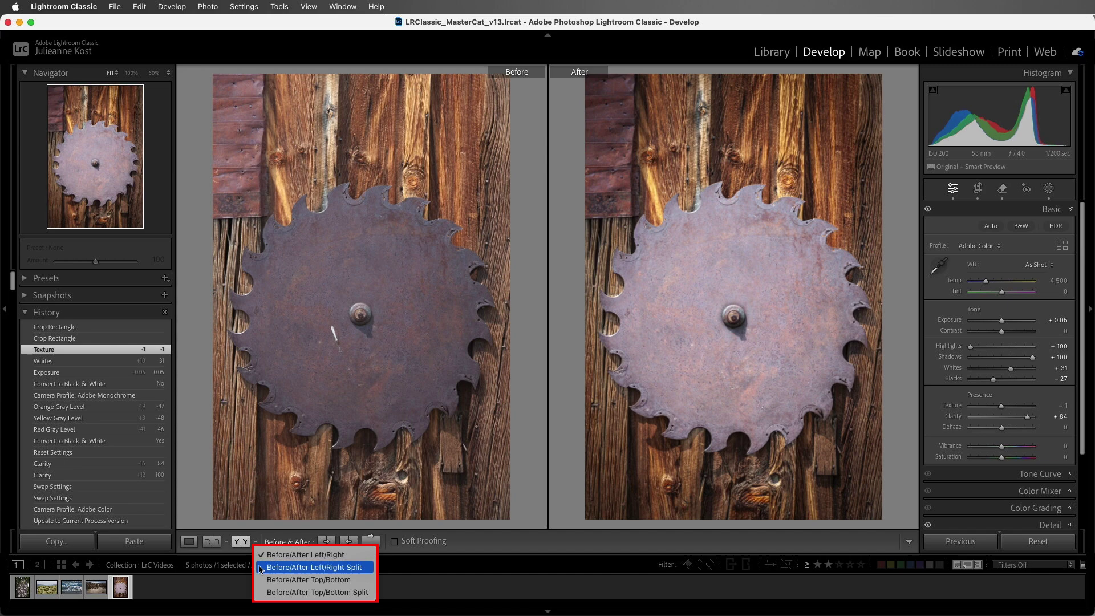
pyautogui.click(261, 567)
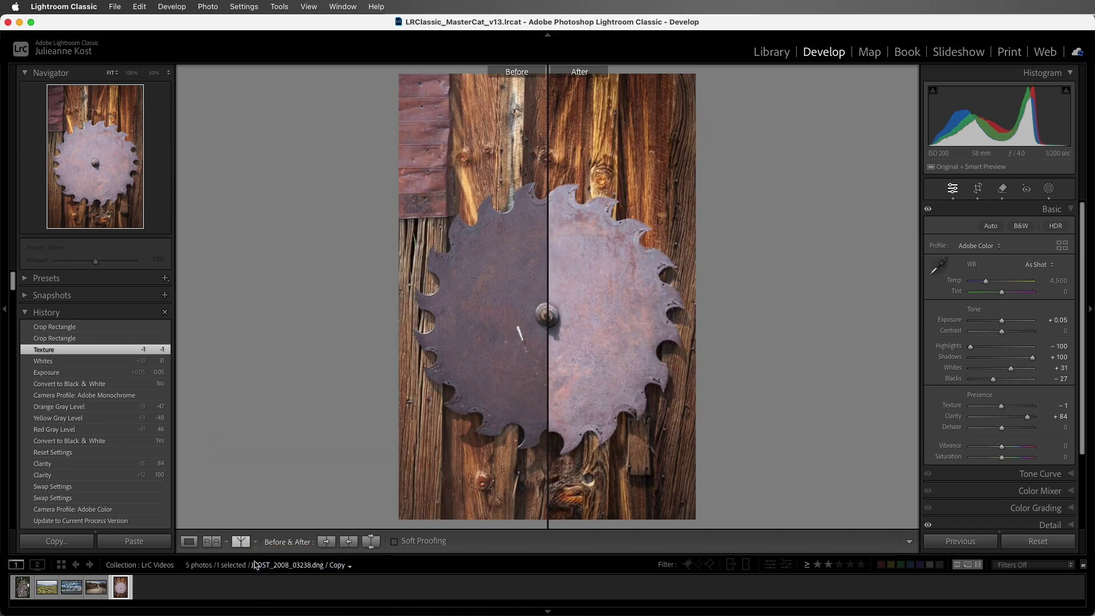
pyautogui.click(242, 545)
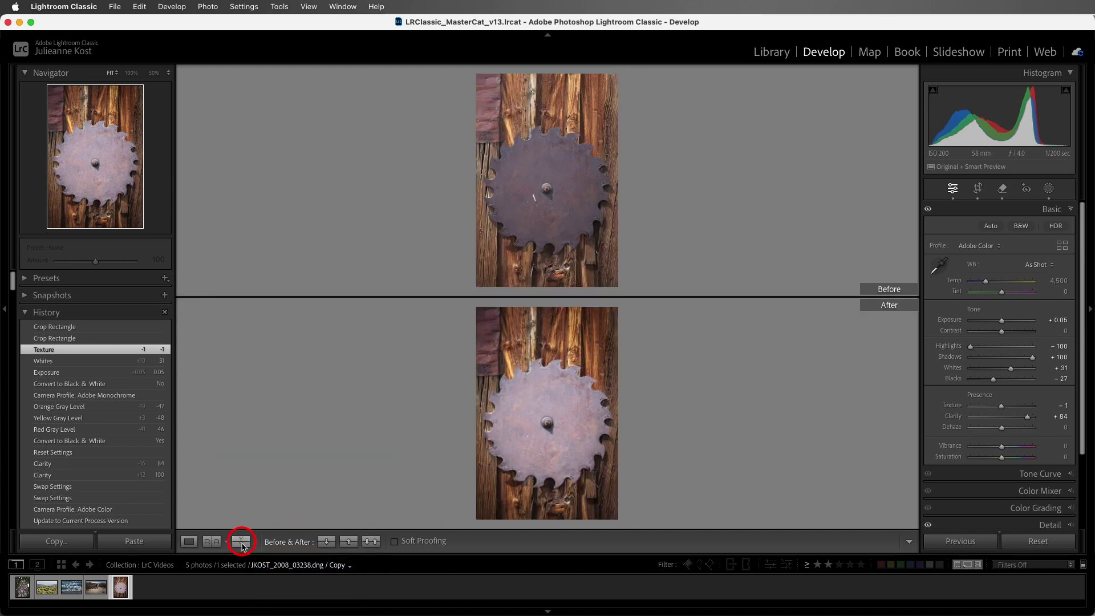
pyautogui.click(243, 544)
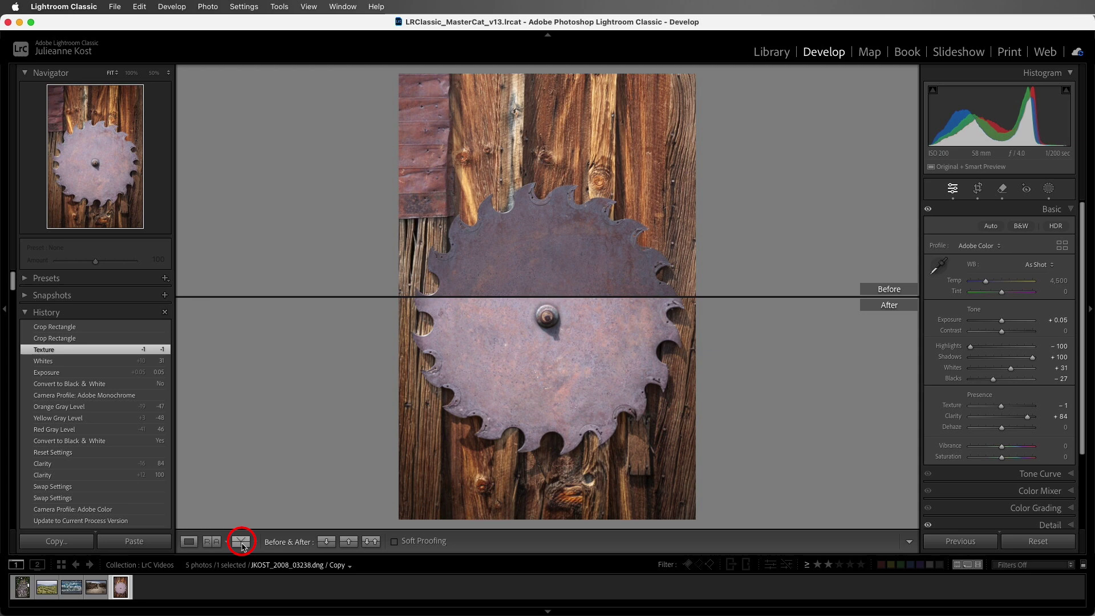
pyautogui.click(242, 545)
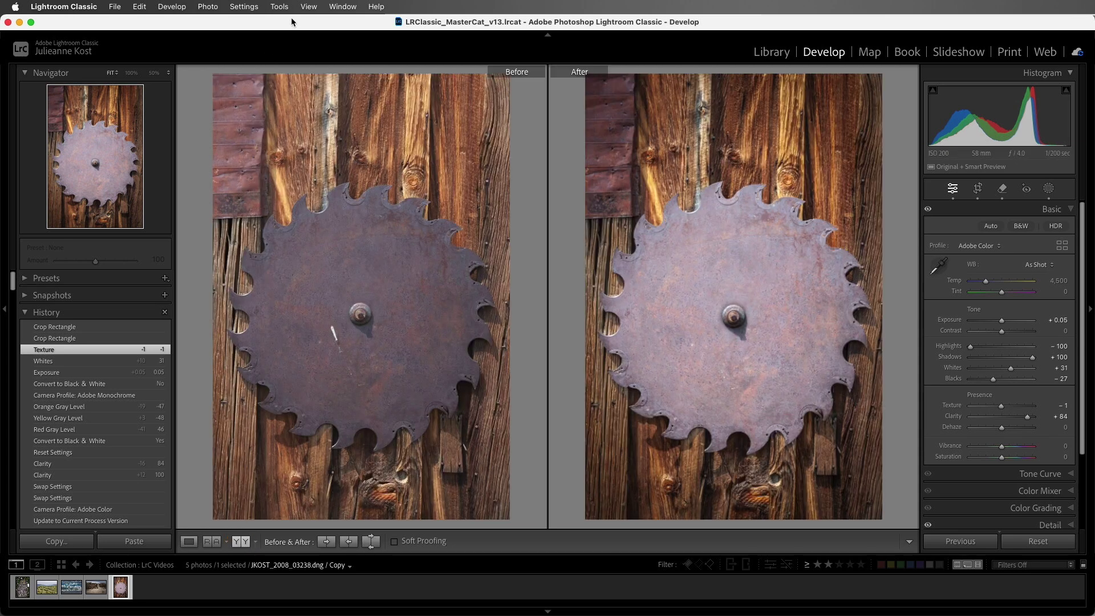
pyautogui.click(309, 7)
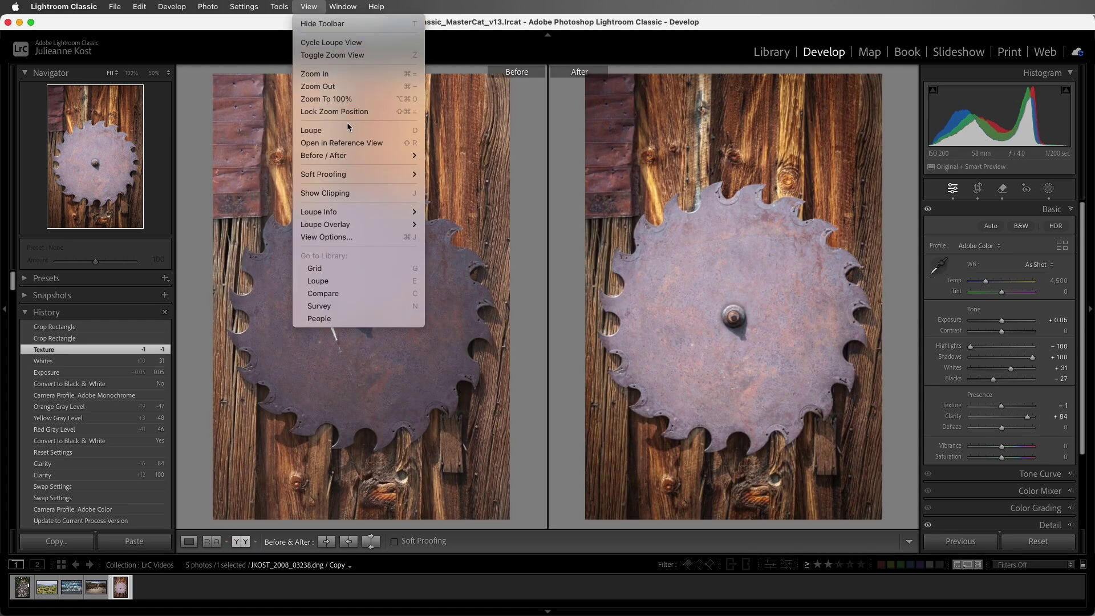
pyautogui.moveTo(364, 156)
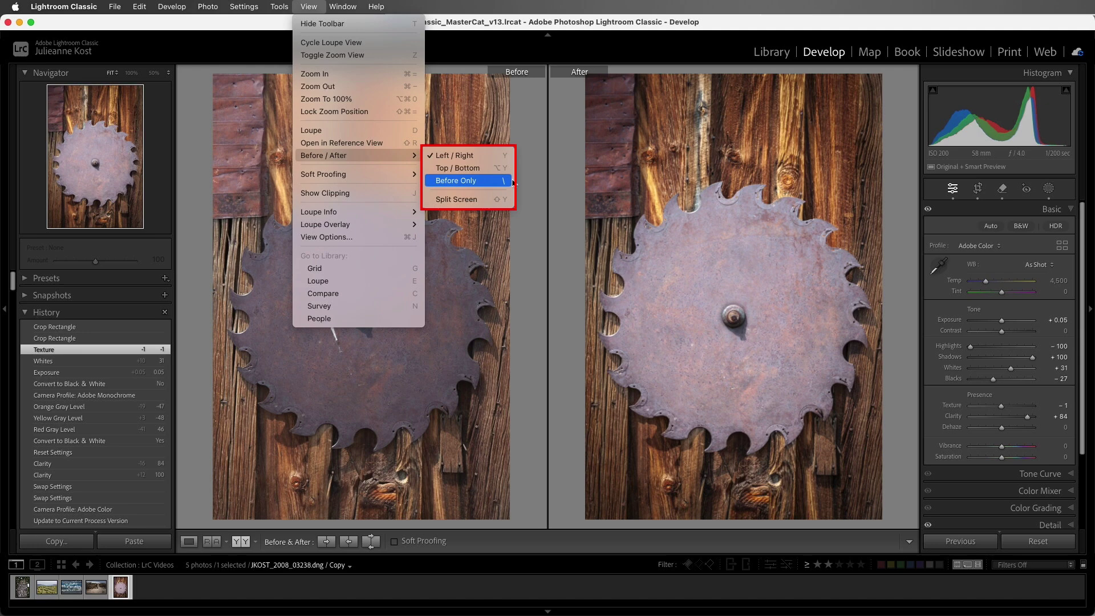
pyautogui.click(531, 182)
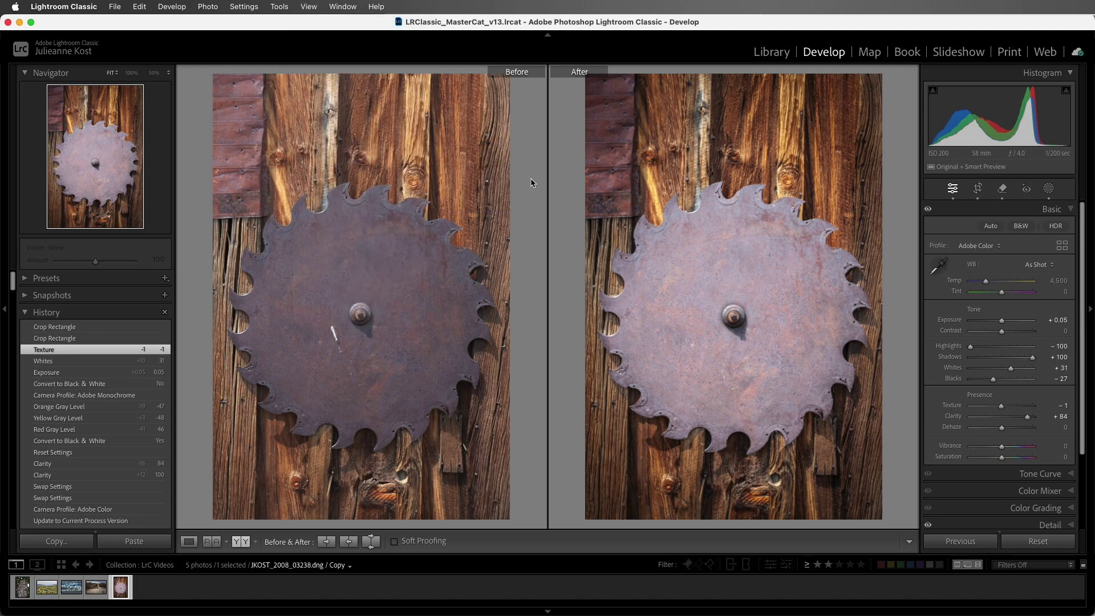
# Step: Switch the photo to B&W and tint it with Color Grading Shadow Hue 12 and Midtone Hue 51
pyautogui.click(1021, 226)
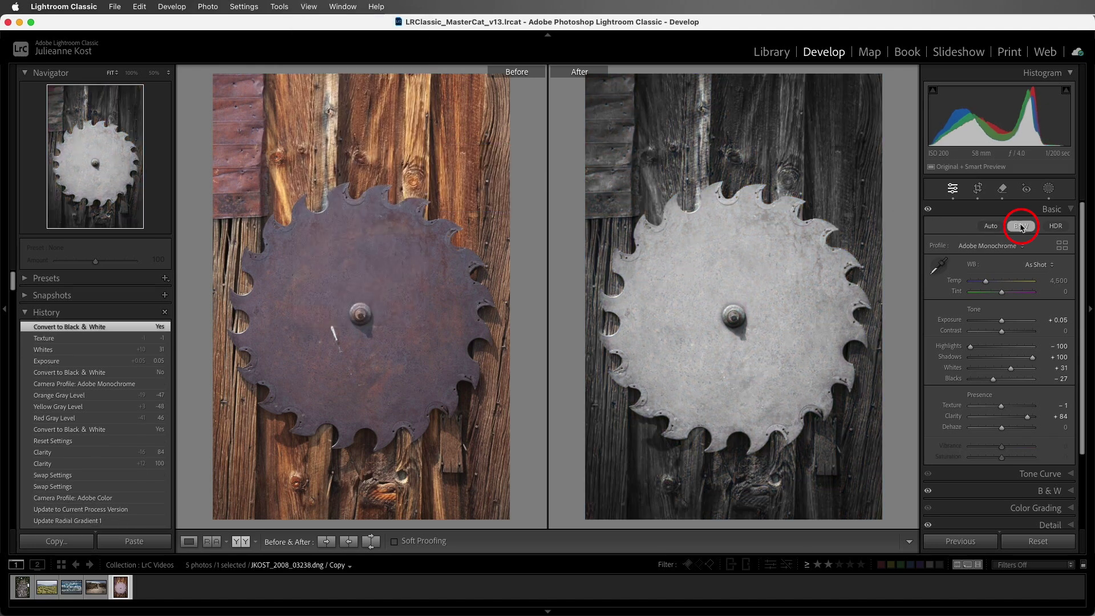
pyautogui.click(1007, 508)
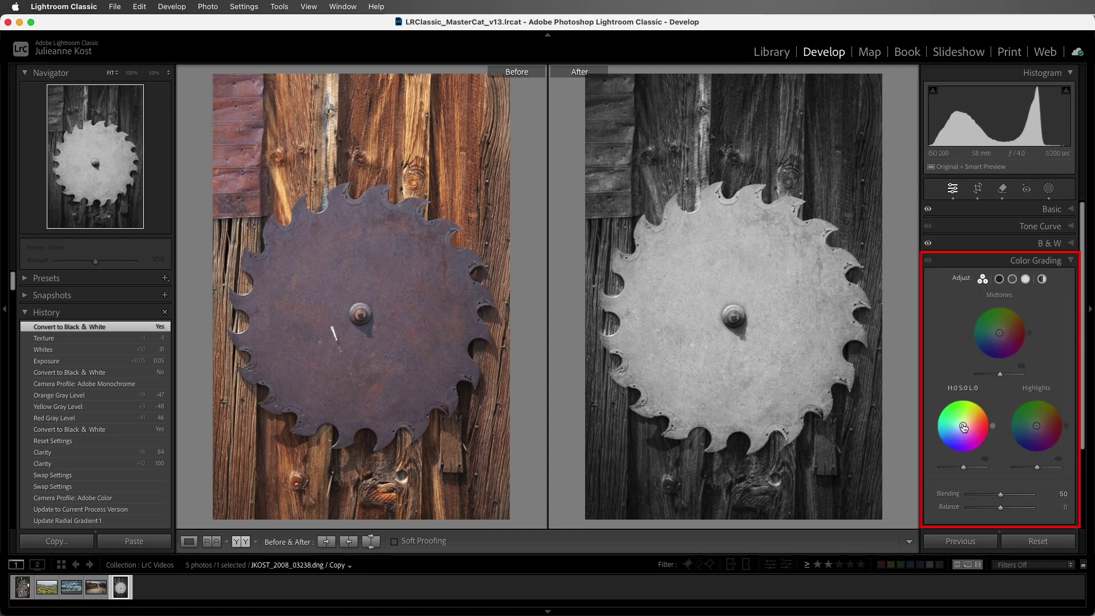
pyautogui.moveTo(963, 427); pyautogui.dragTo(968, 424)
pyautogui.moveTo(999, 332); pyautogui.dragTo(1002, 334)
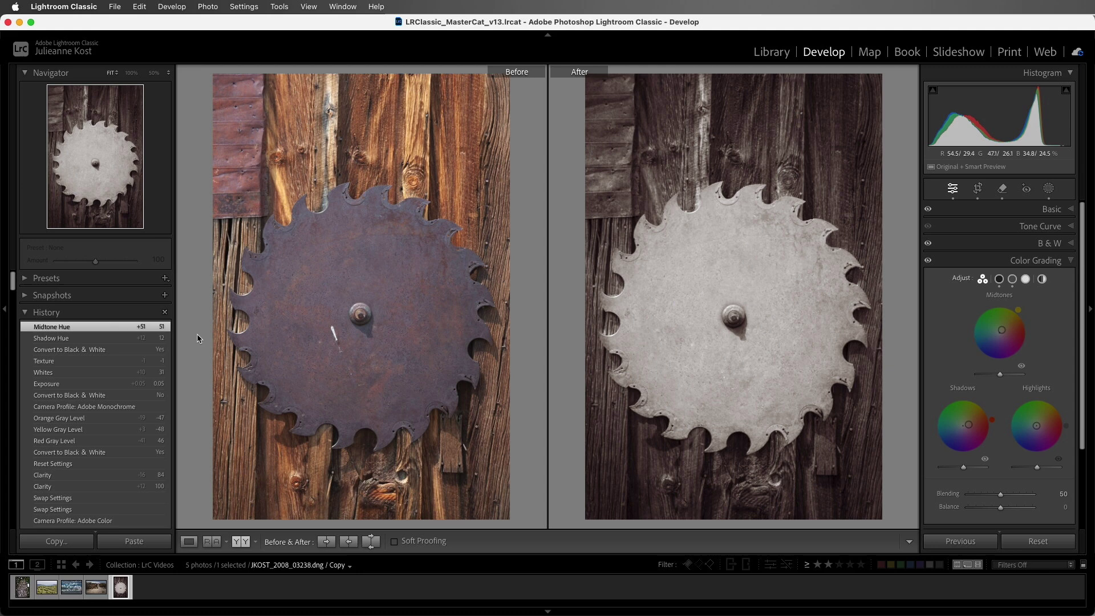
# Step: Copy the untoned 'Convert to Black & White' history state into the Before view
pyautogui.click(139, 354)
pyautogui.moveTo(138, 354); pyautogui.dragTo(309, 334)
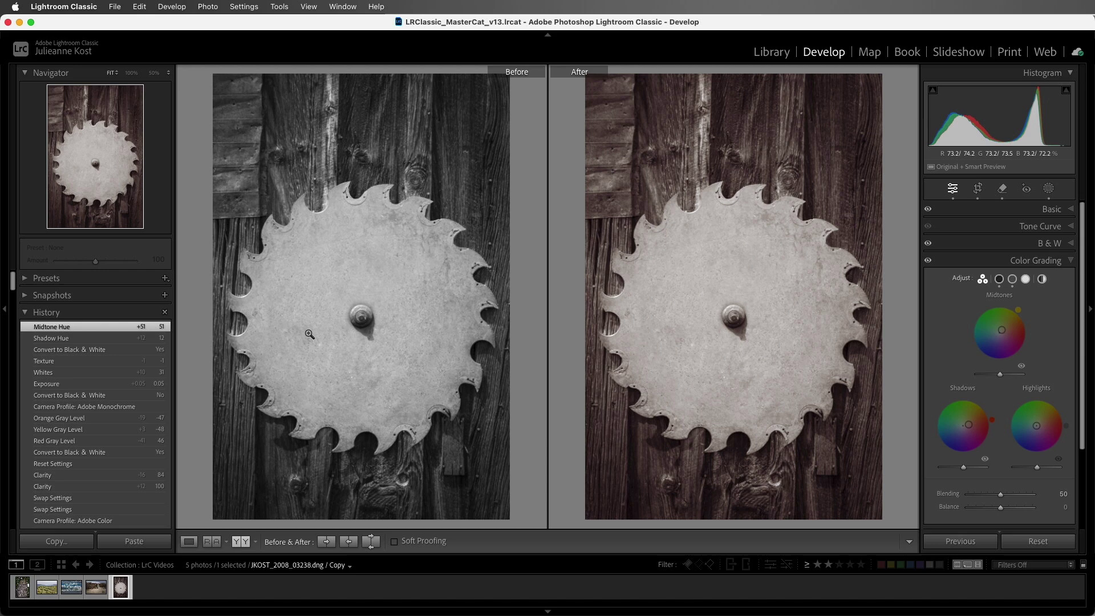
pyautogui.moveTo(135, 342); pyautogui.dragTo(134, 342)
# Step: Check the history step's context menu, then try the Before/After copy-settings buttons
pyautogui.rightClick(122, 341)
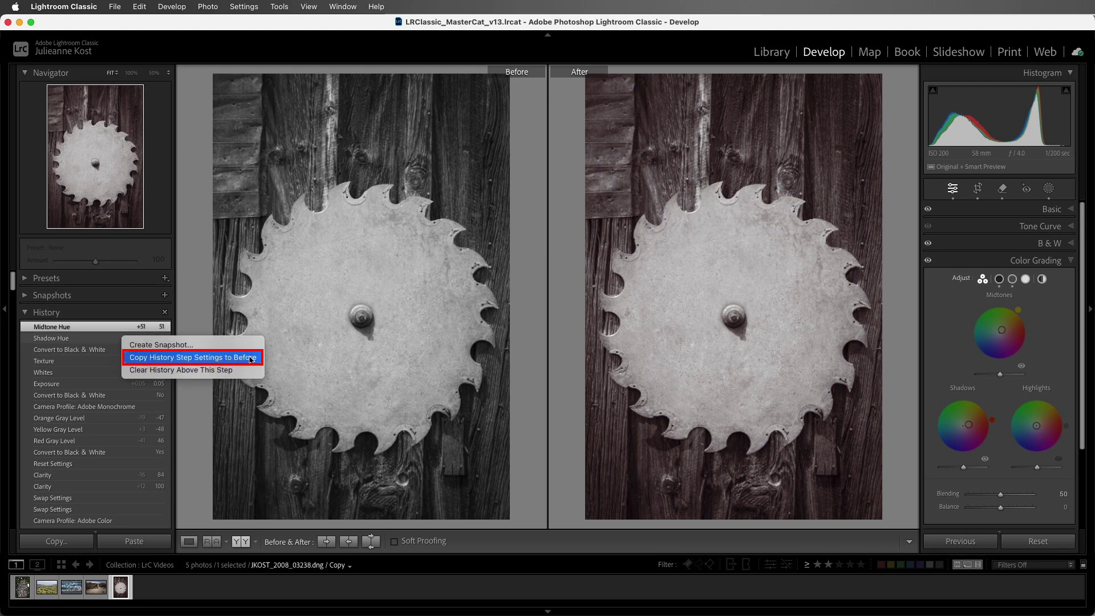
pyautogui.click(287, 355)
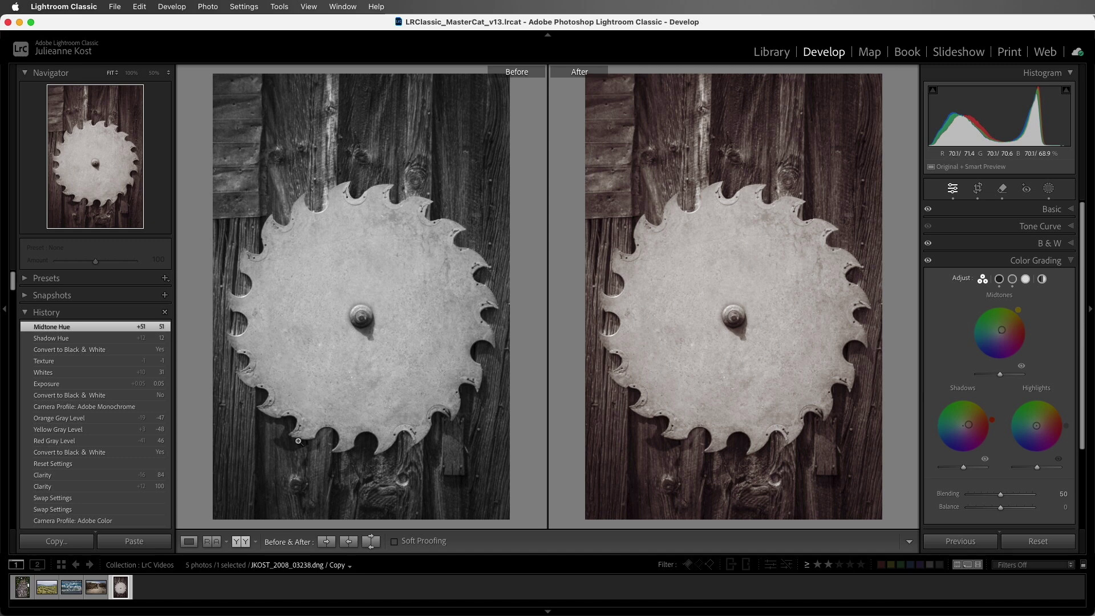
pyautogui.click(326, 544)
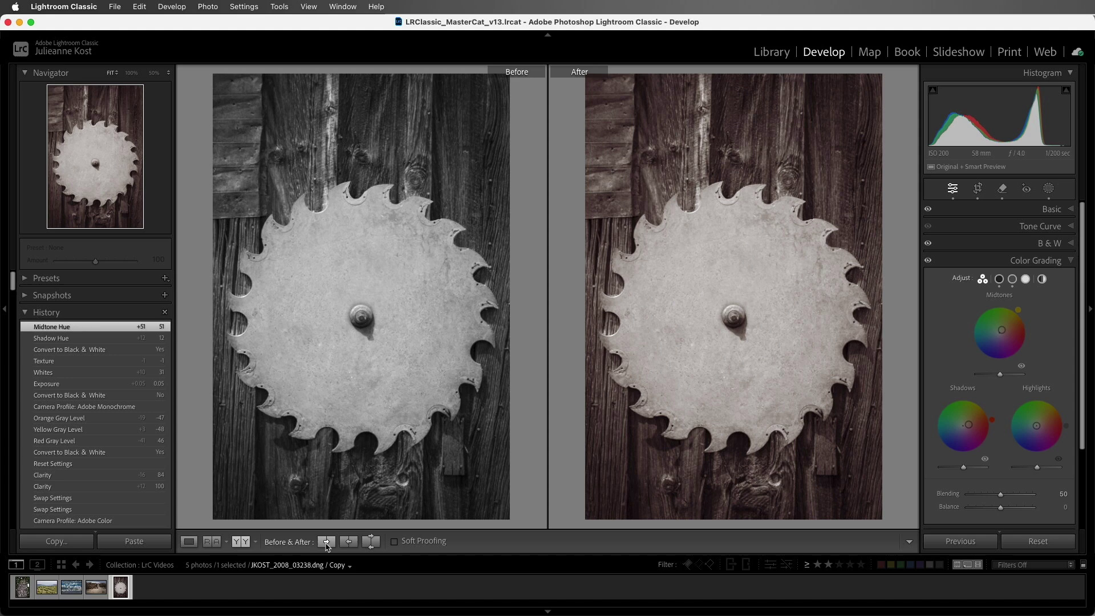
pyautogui.click(345, 545)
pyautogui.click(368, 544)
pyautogui.click(119, 395)
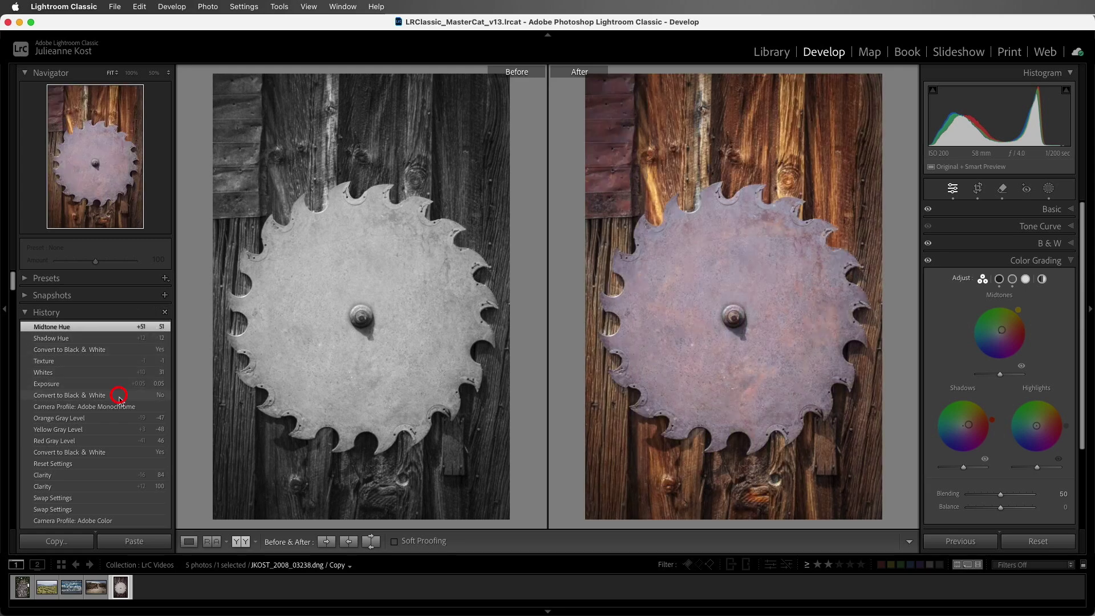
pyautogui.rightClick(119, 397)
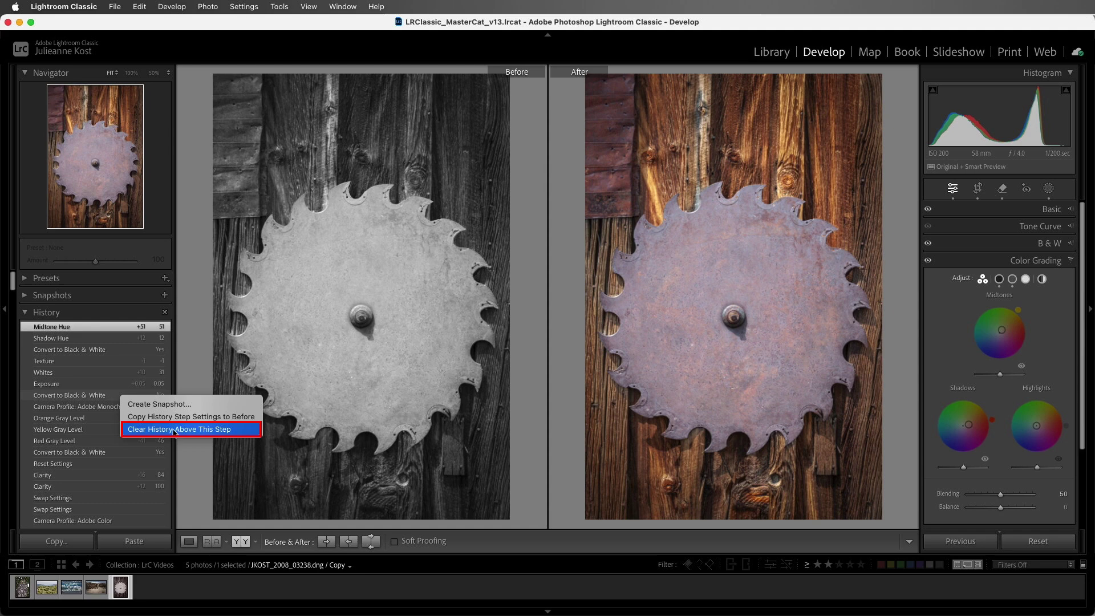
pyautogui.click(244, 432)
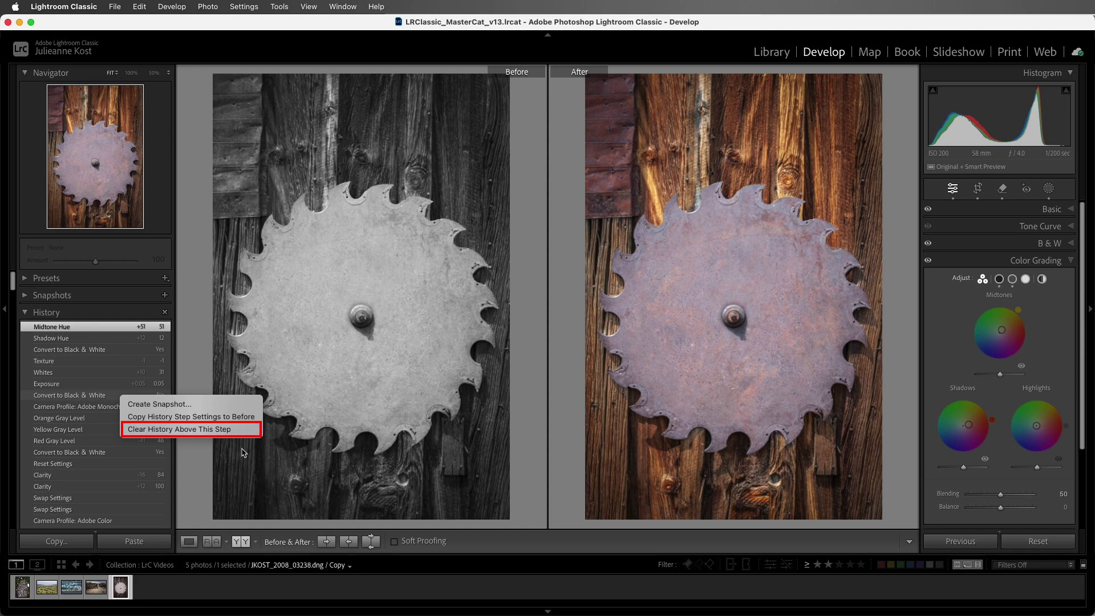
# Step: Select three filmstrip photos, cancel Develop > Clear History, and hold Cmd to reveal Auto Sync
pyautogui.keyDown('shift'); pyautogui.click(71, 587); pyautogui.keyUp('shift')
pyautogui.click(185, 7)
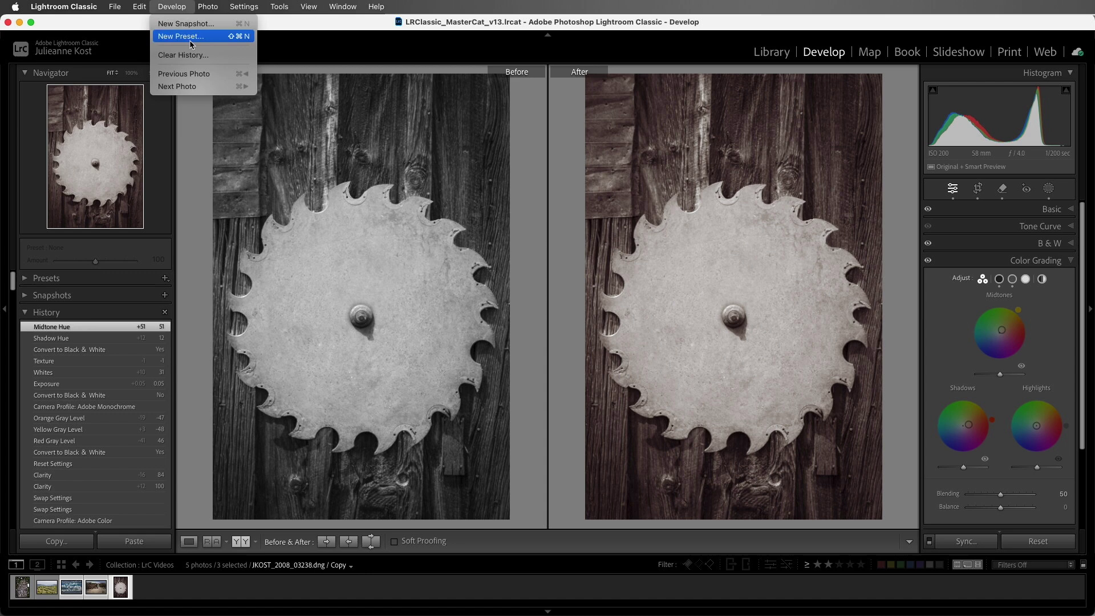
pyautogui.click(216, 57)
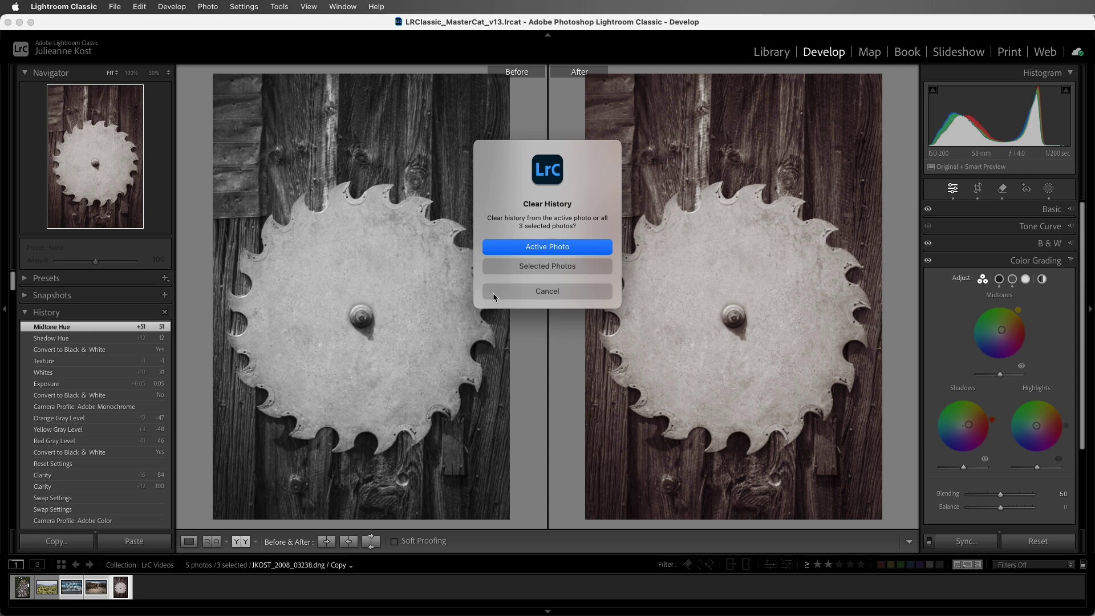
pyautogui.click(492, 292)
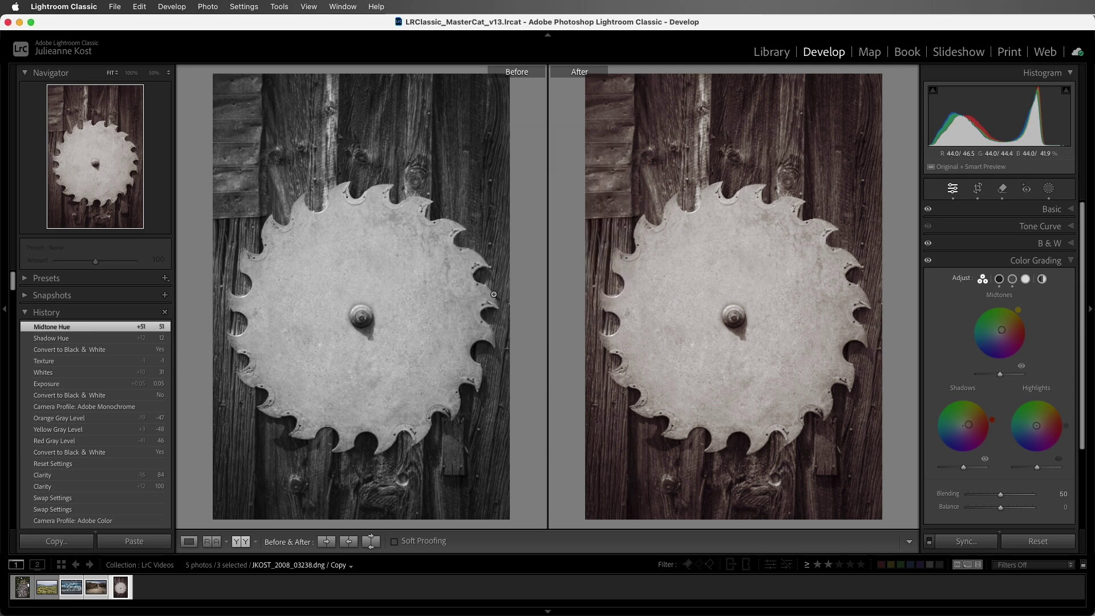
pyautogui.press('super')
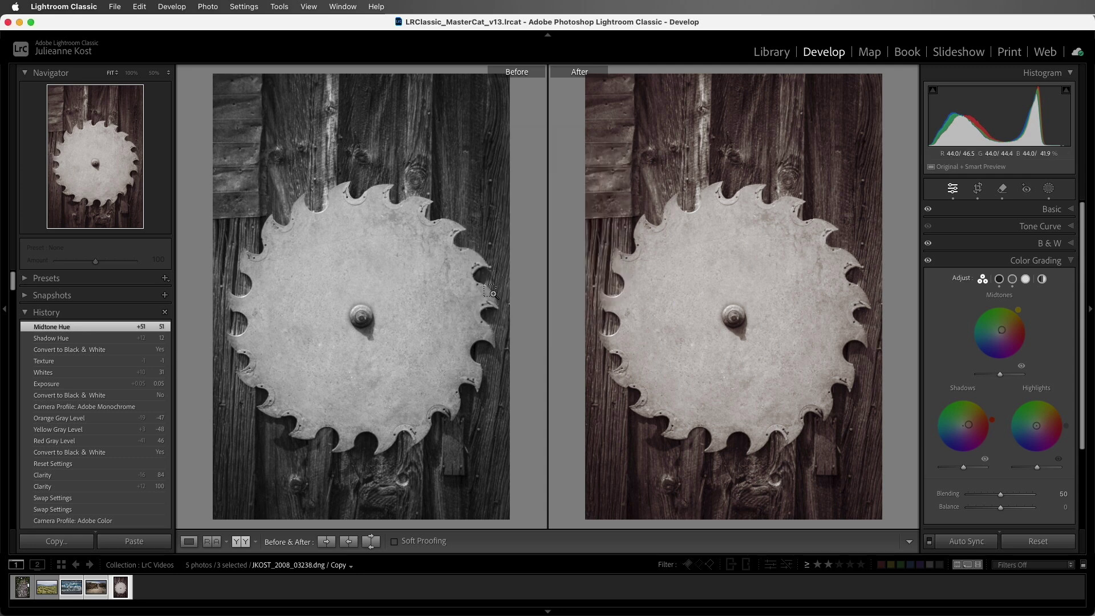